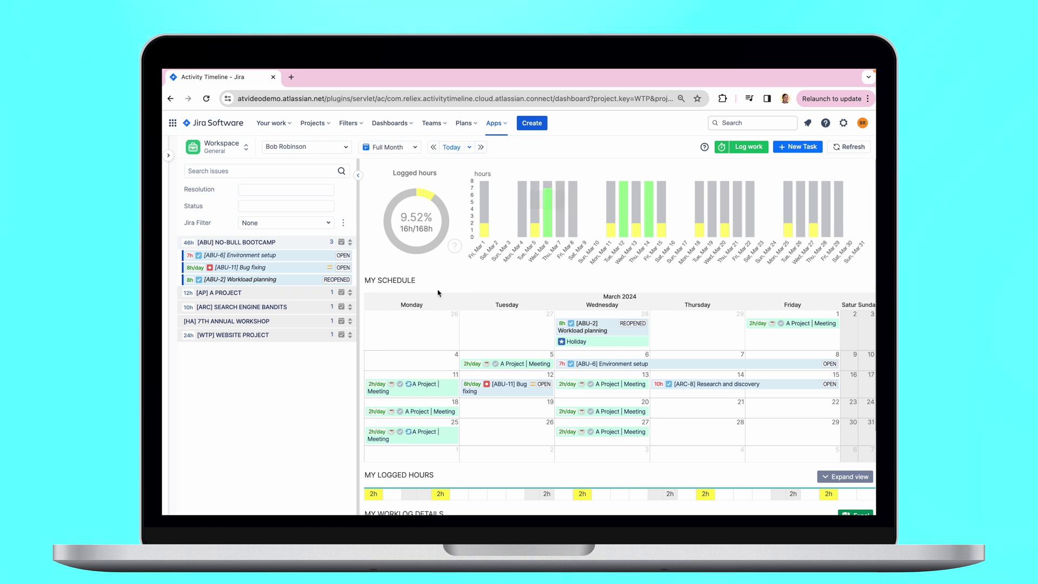
Step: Renew the personal iCal feed link under Administration > Calendar Integration, confirming the replacement
click(223, 147)
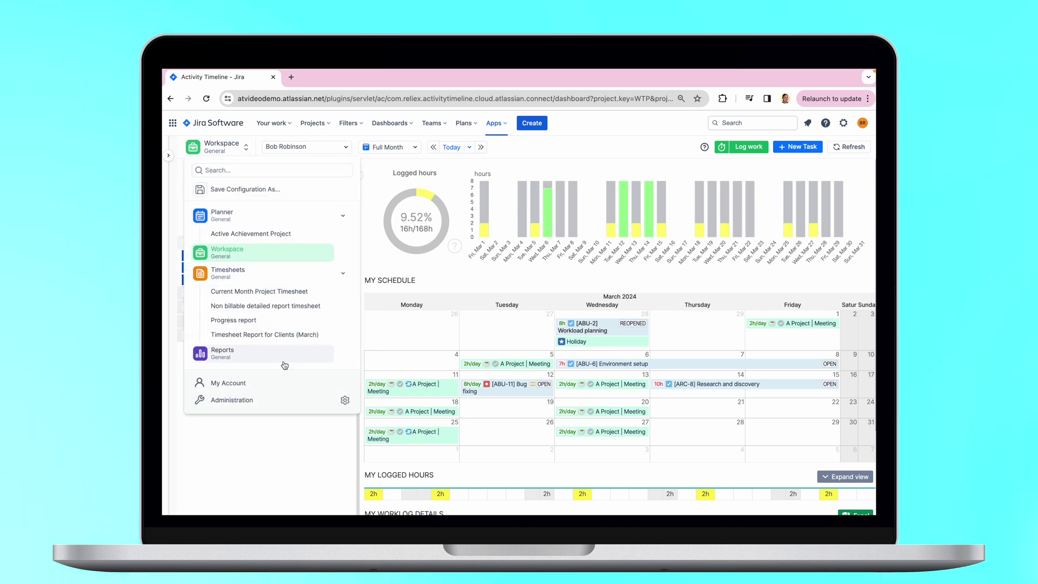
click(251, 382)
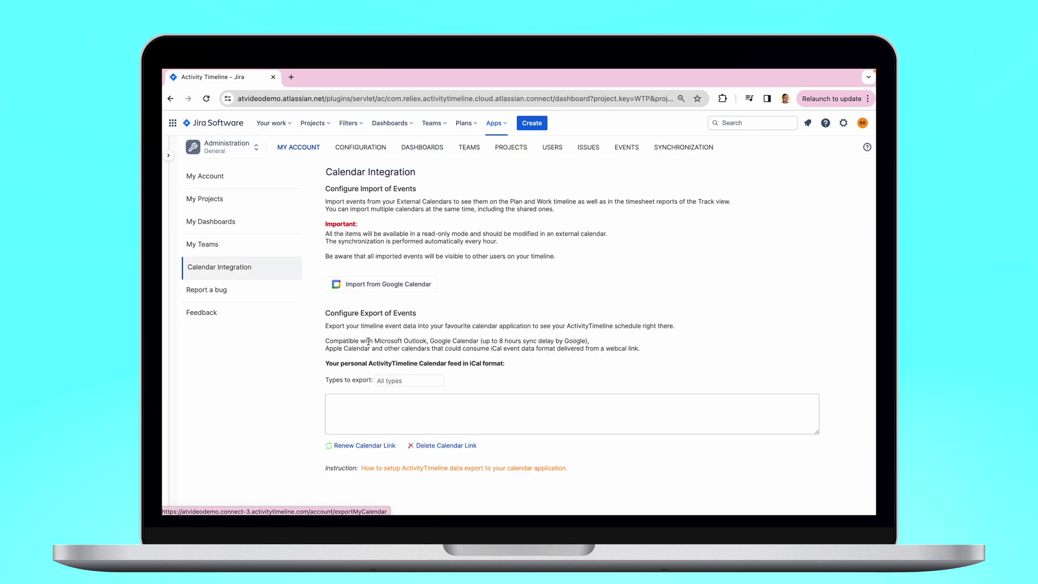
click(364, 445)
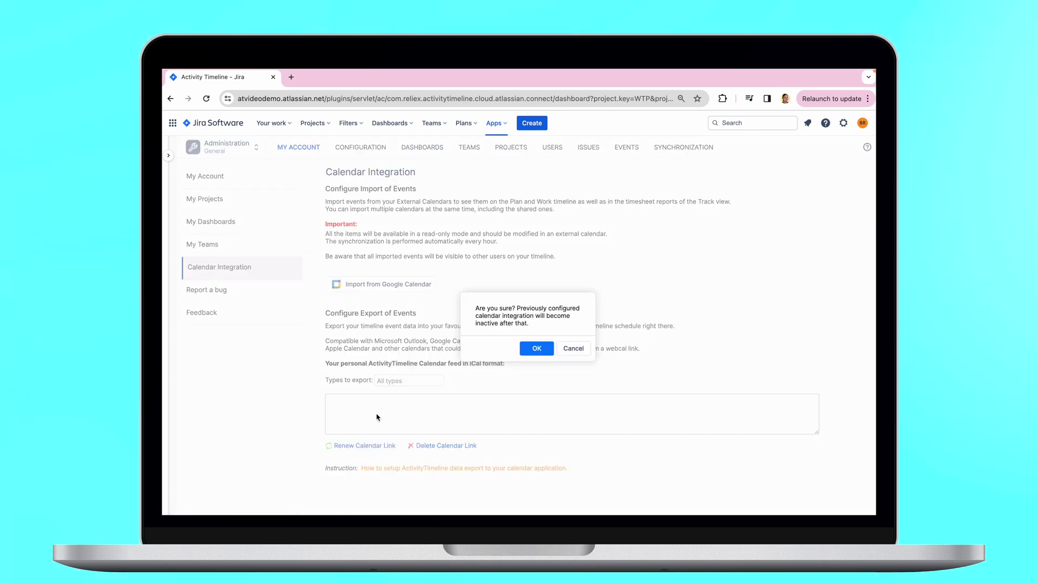
click(536, 348)
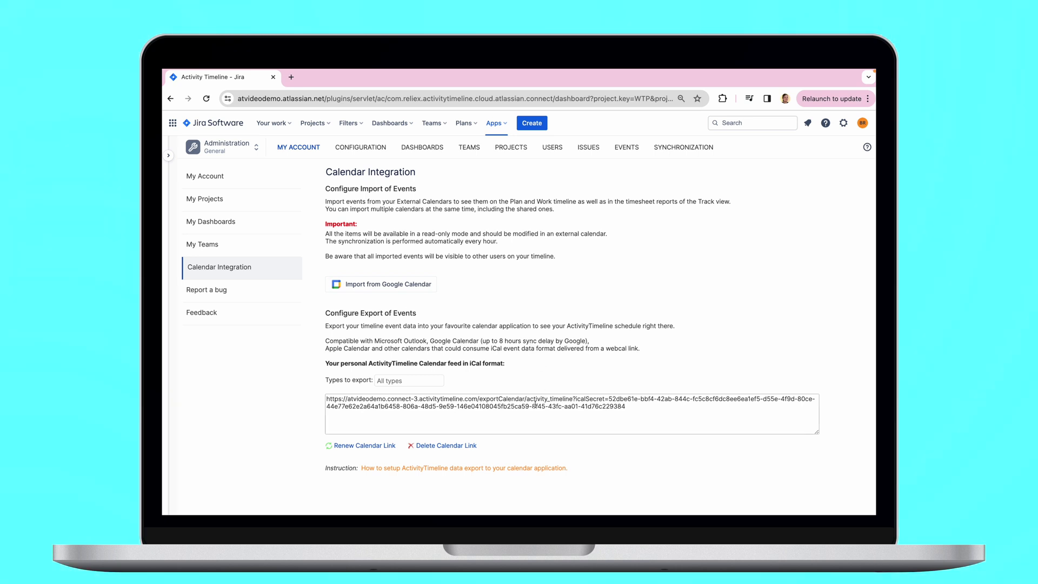
Step: Copy the newly generated iCal feed URL to the clipboard
click(534, 401)
right_click(533, 406)
click(547, 410)
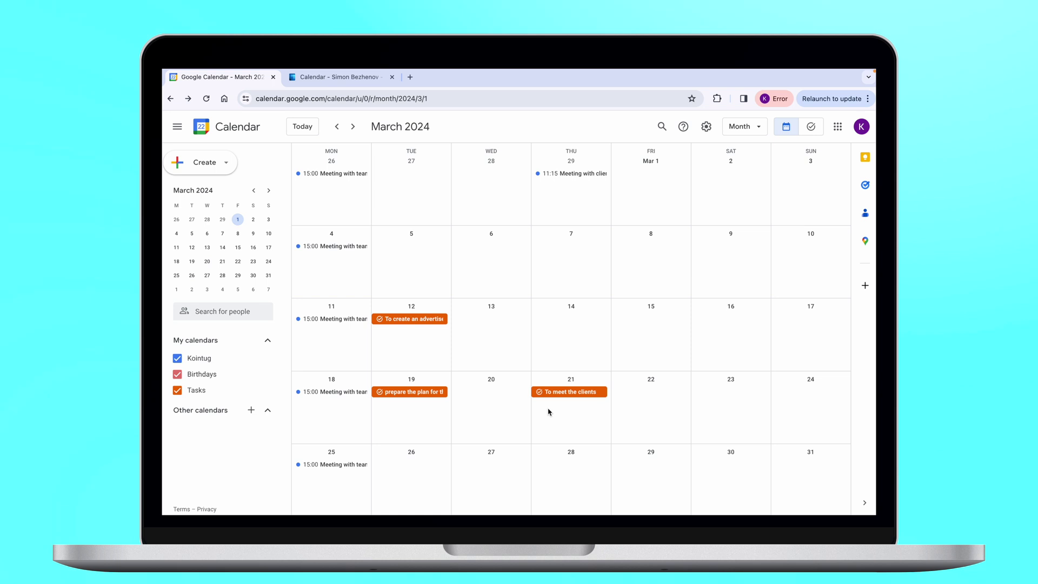
Step: Add the Activity Timeline feed under Other calendars from URL, then return to the March 2024 view
click(251, 410)
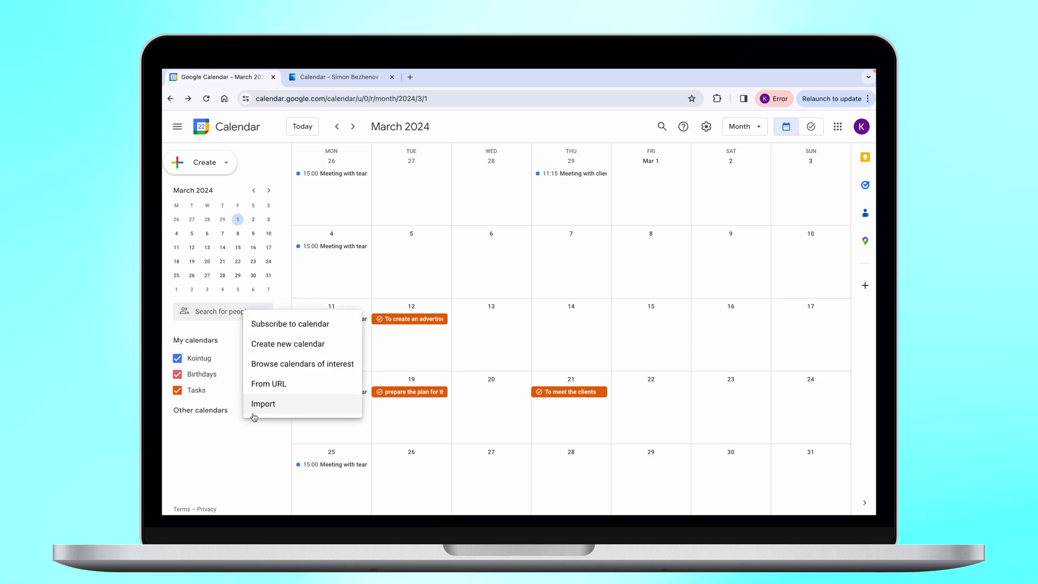
click(260, 395)
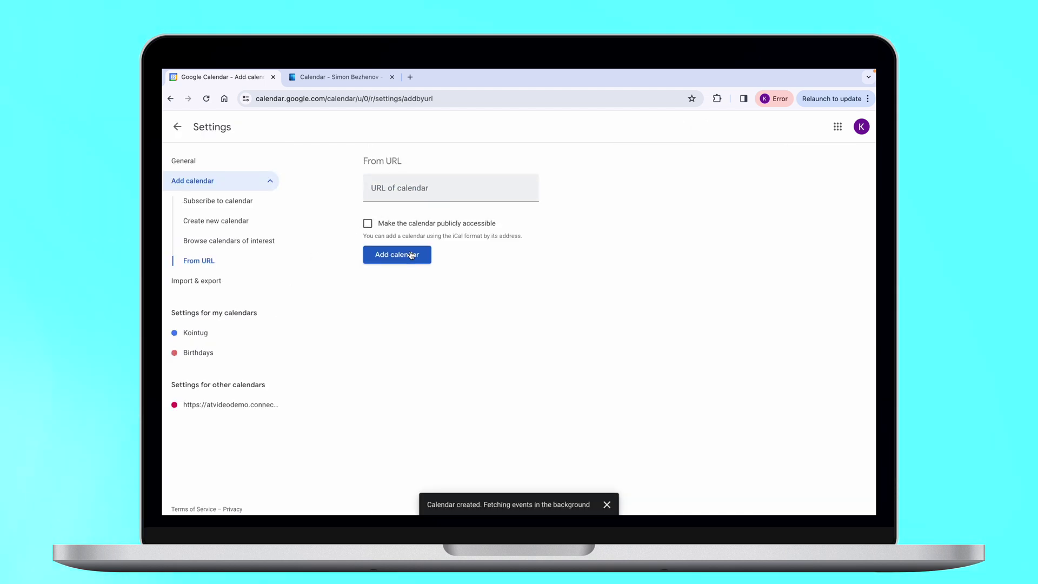
click(178, 128)
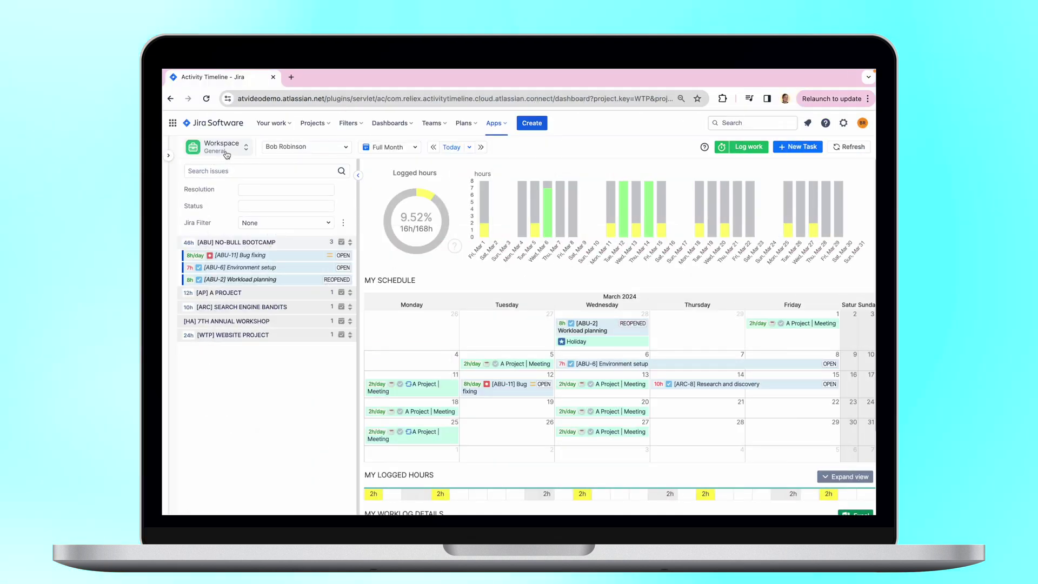
Step: Regenerate the calendar feed link on the Administration Calendar Integration page, confirming the replacement
click(230, 148)
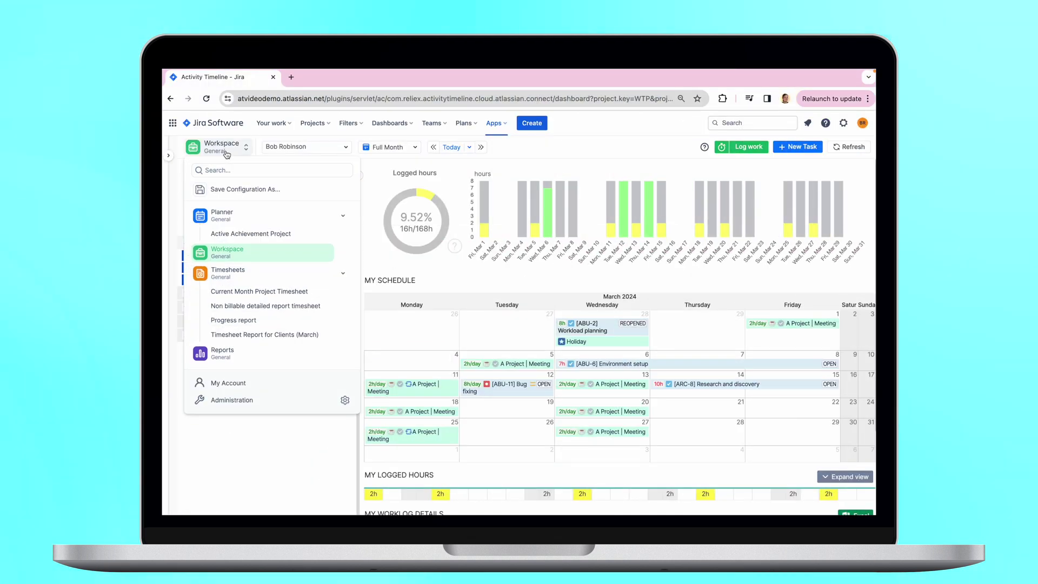
click(280, 386)
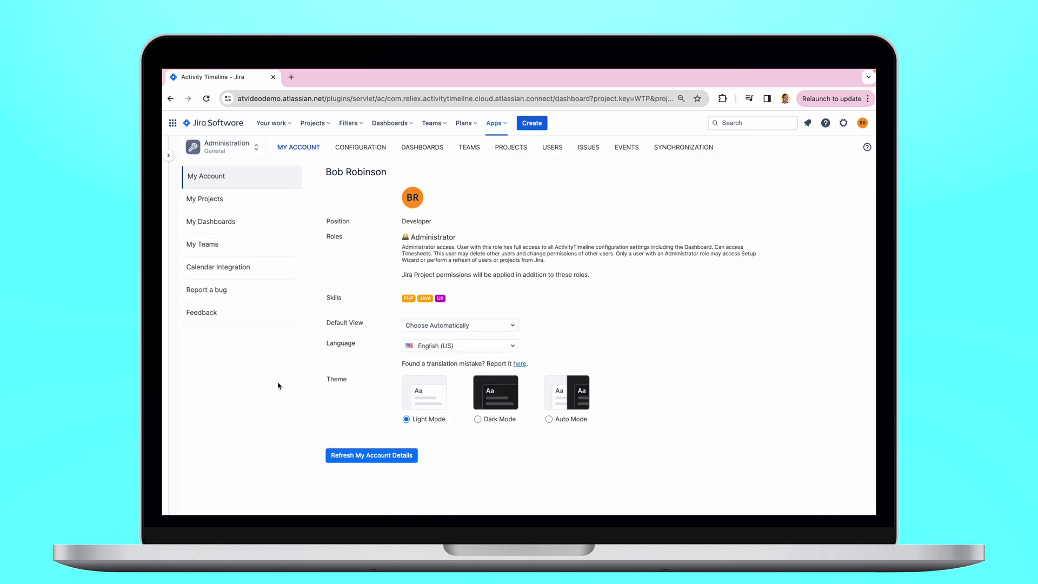
click(258, 275)
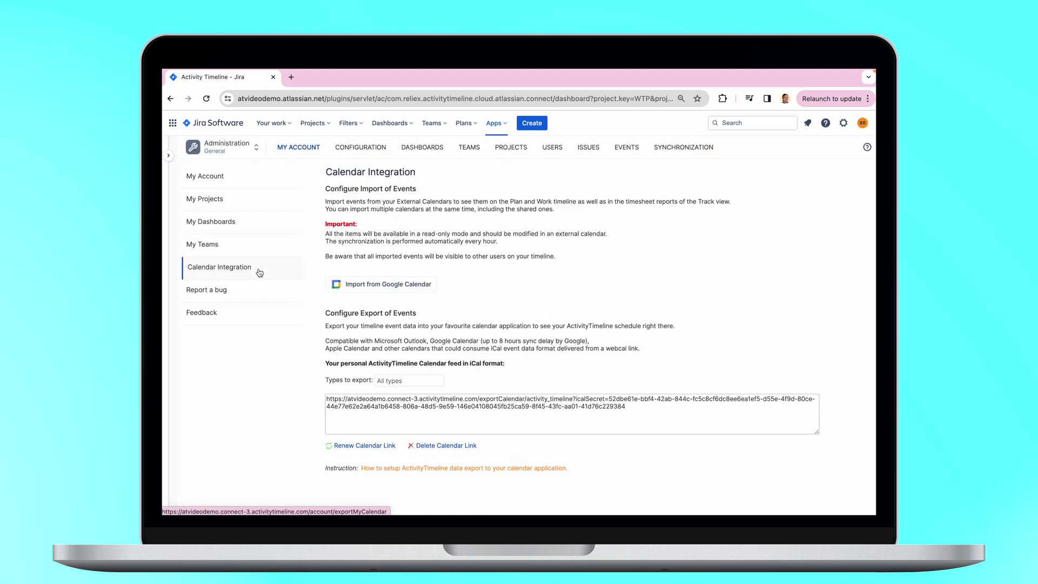
click(365, 445)
click(535, 348)
Step: Select the whole renewed feed URL and copy it
triple_click(555, 404)
right_click(554, 403)
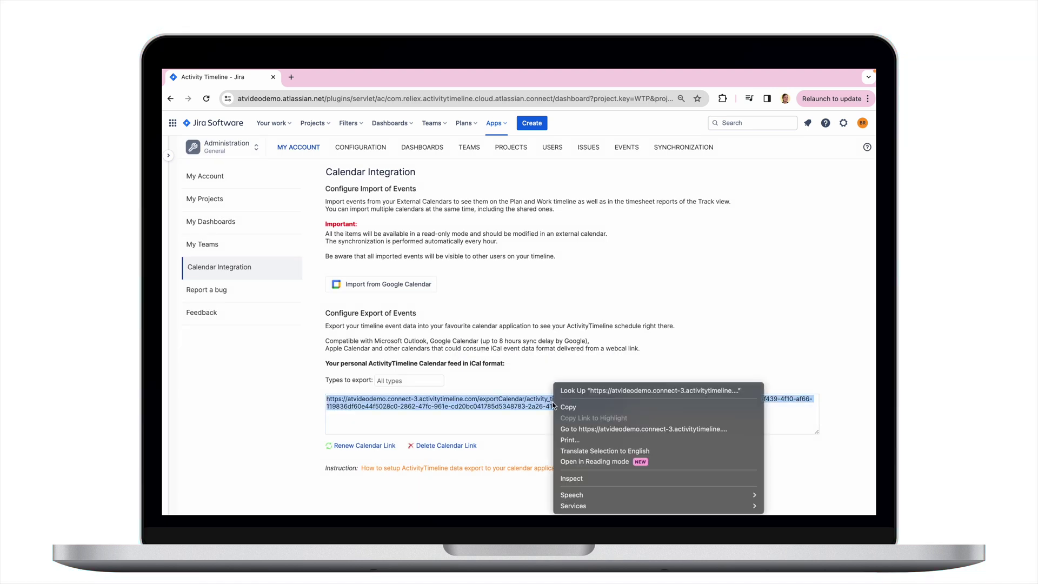
click(567, 406)
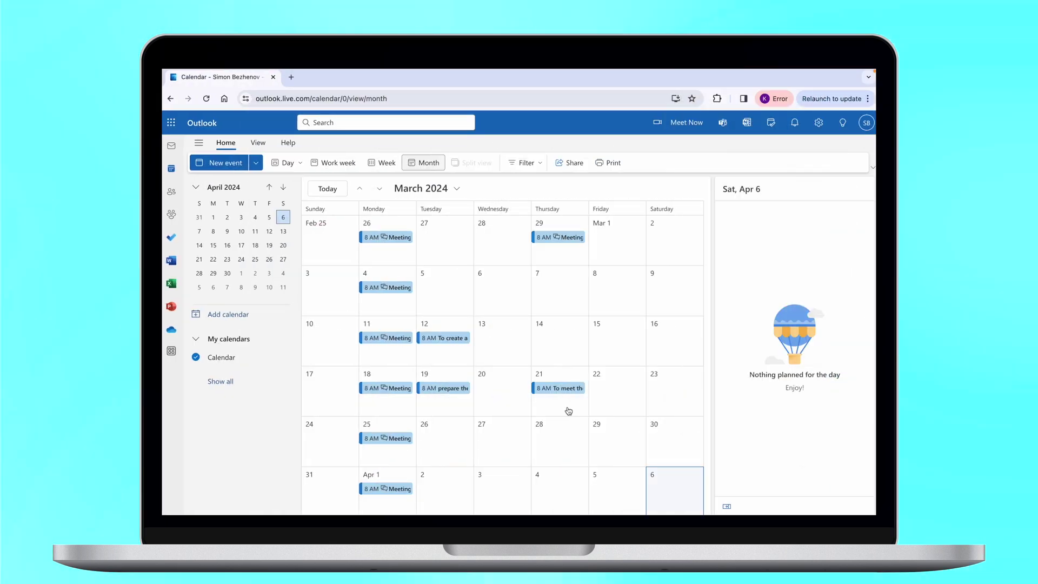
Step: Subscribe from web with the pasted feed URL, name it 'Jira Work Calendar', and import
click(267, 317)
click(260, 254)
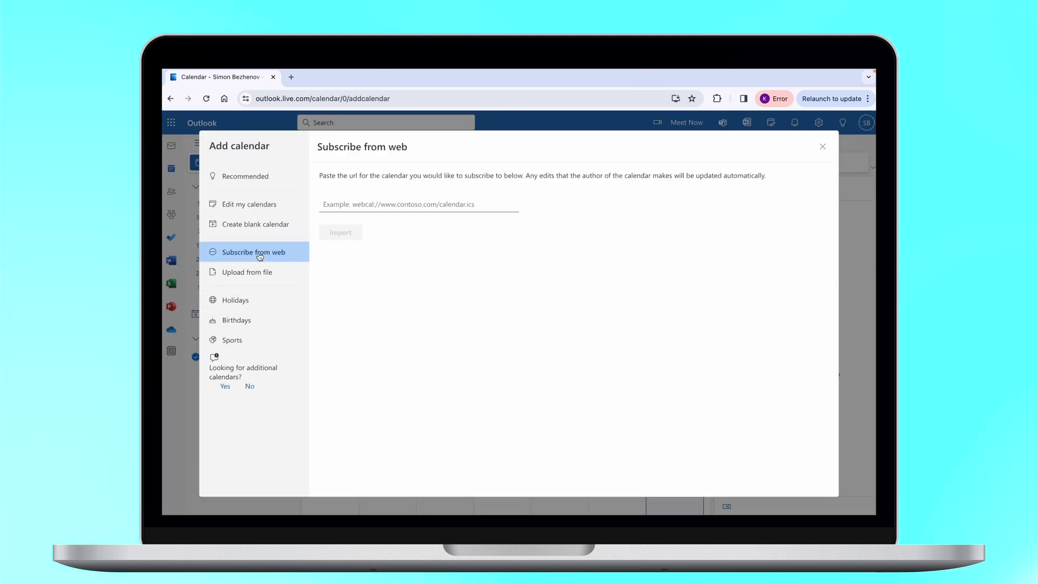
click(355, 204)
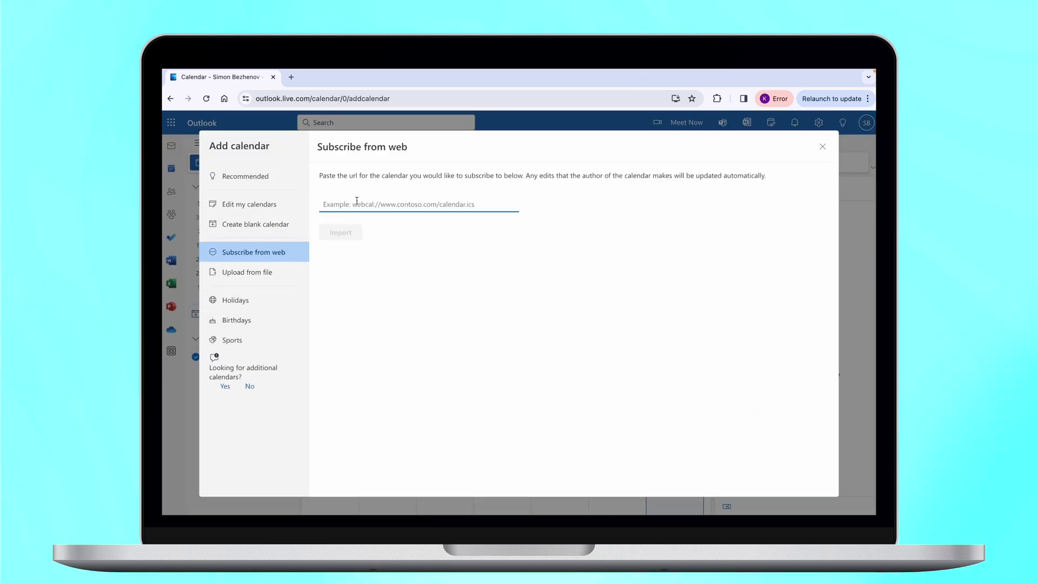
key(ctrl+v)
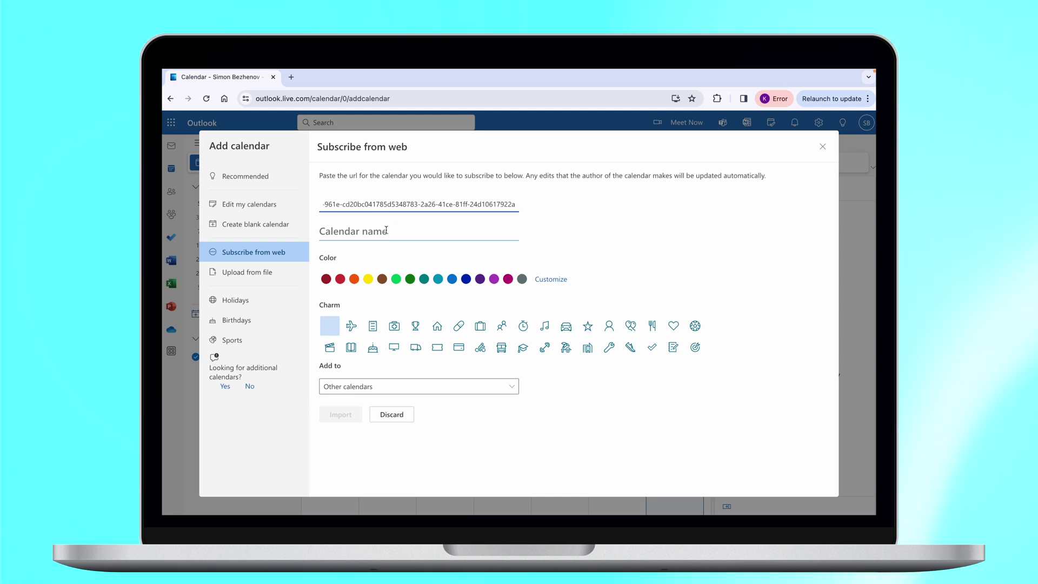
click(386, 231)
text(Jira Work Calendar)
click(340, 414)
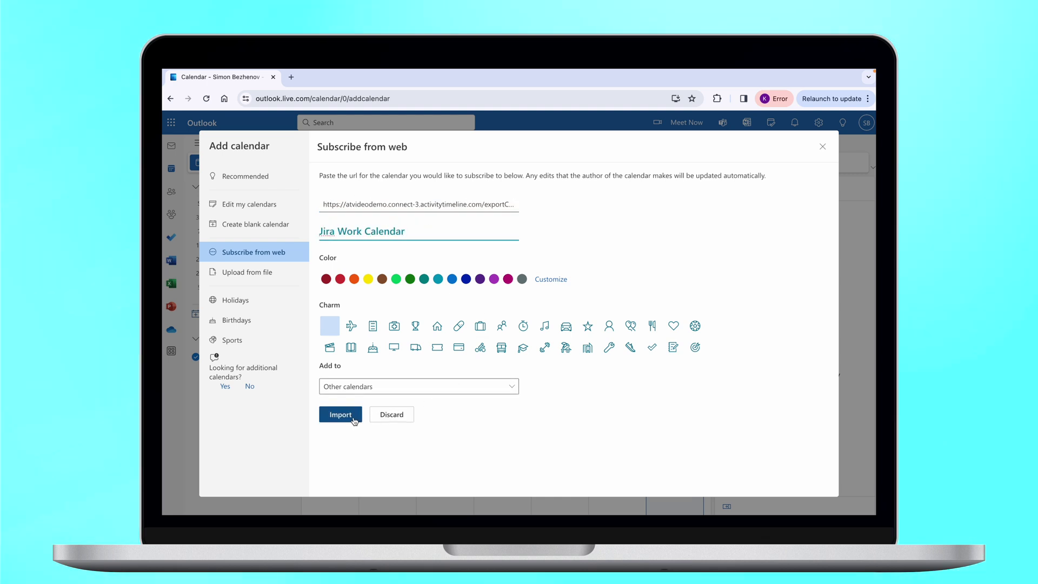
Step: Close the Add calendar dialog to see Jira Work Calendar items in March 2024
click(822, 145)
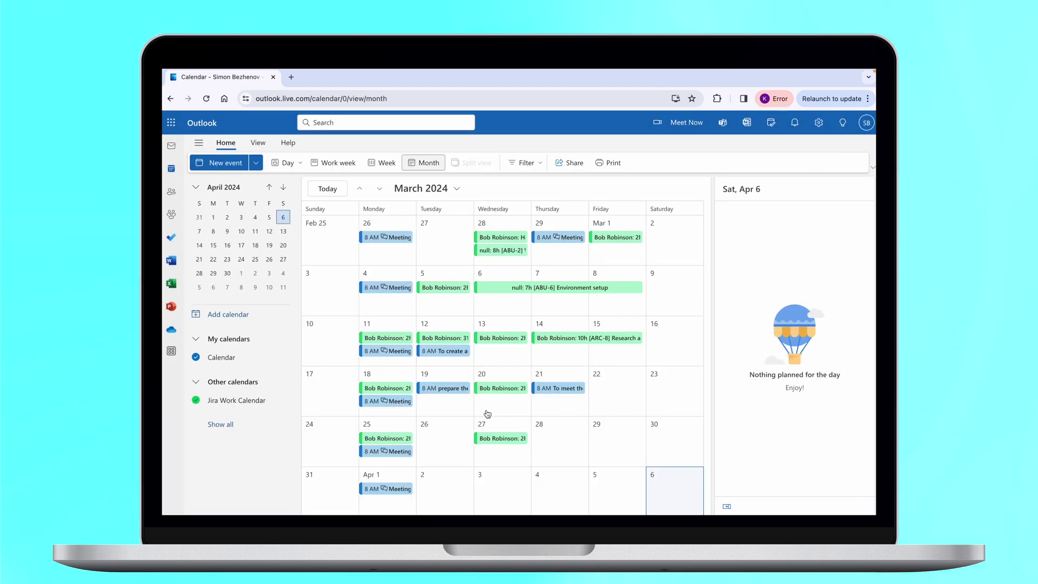